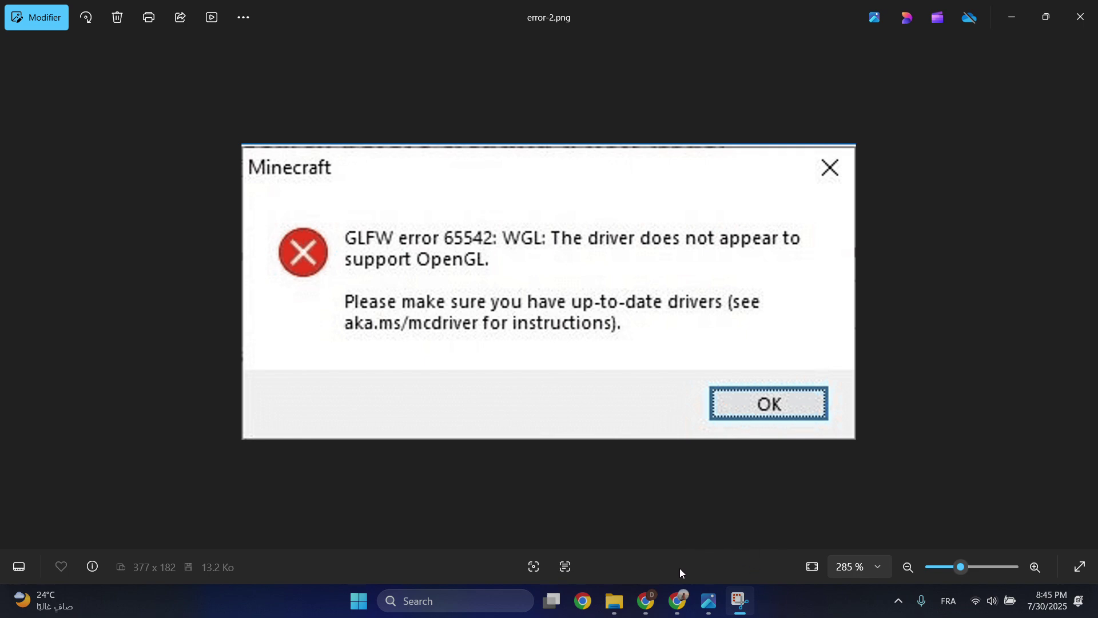
Switch to Chrome, search Google for 'dll files', and search opengl32 on DLL-files.com
left_click(646, 600)
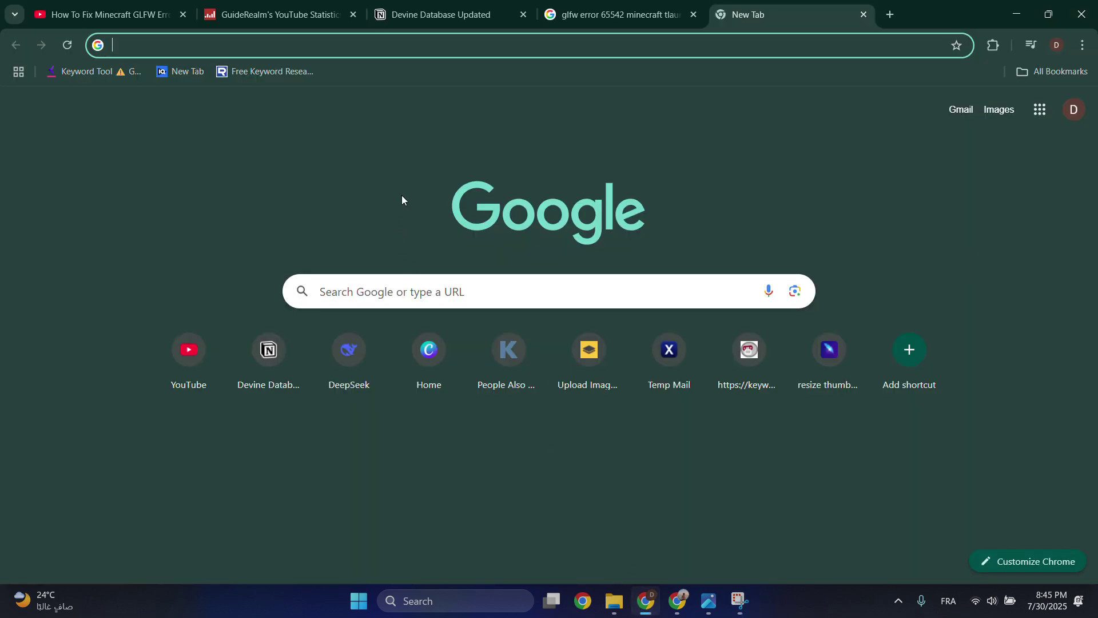
type("dl")
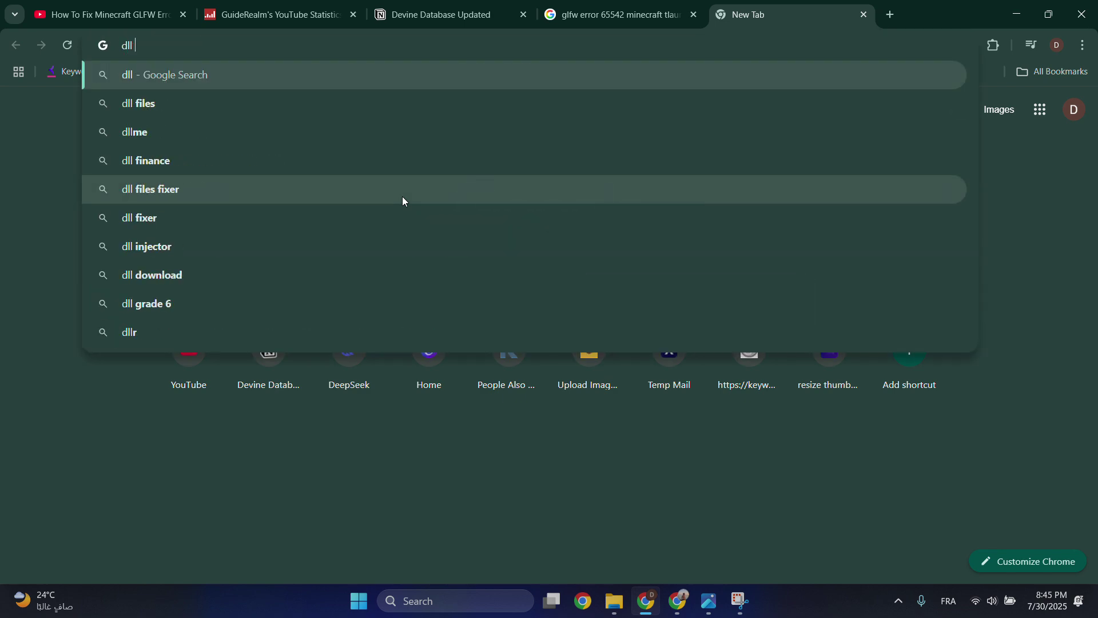
type("l")
left_click(334, 102)
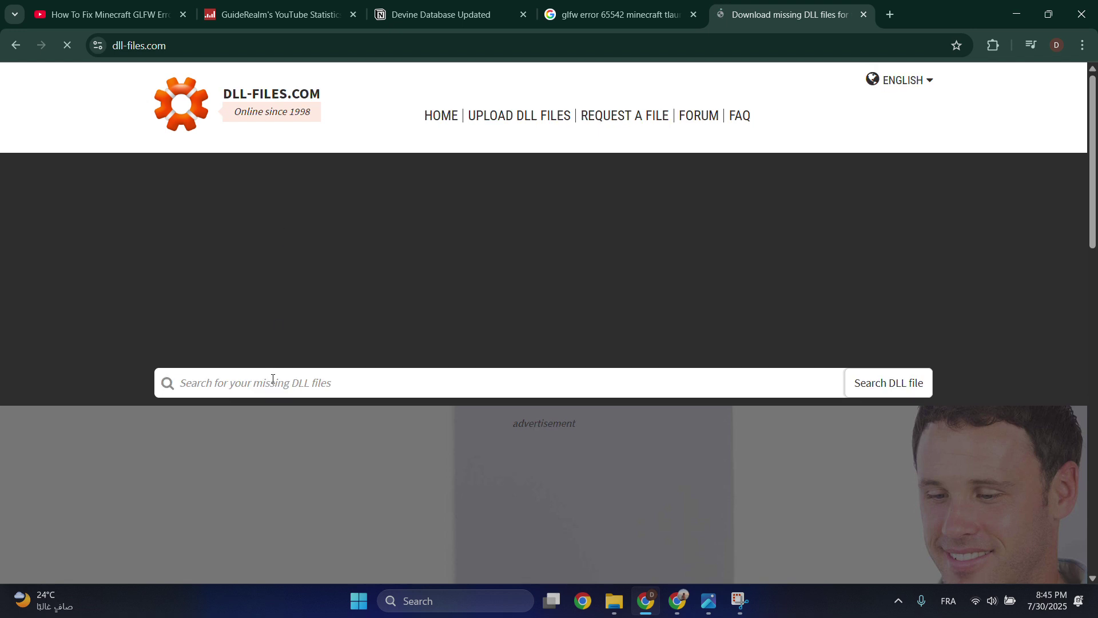
left_click(272, 378)
type("op")
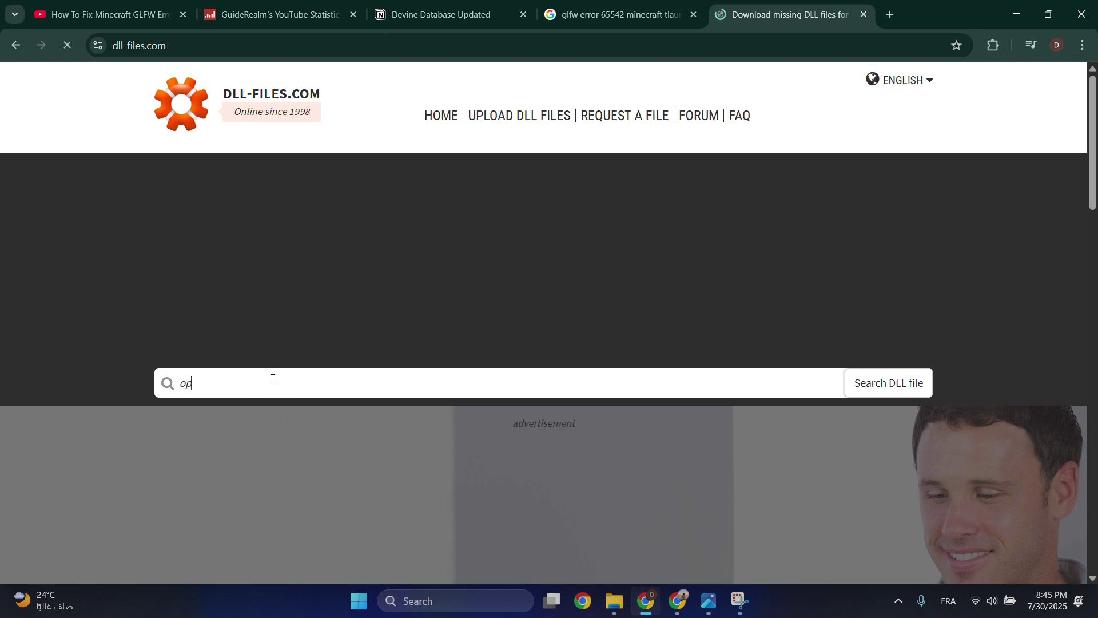
type("engl")
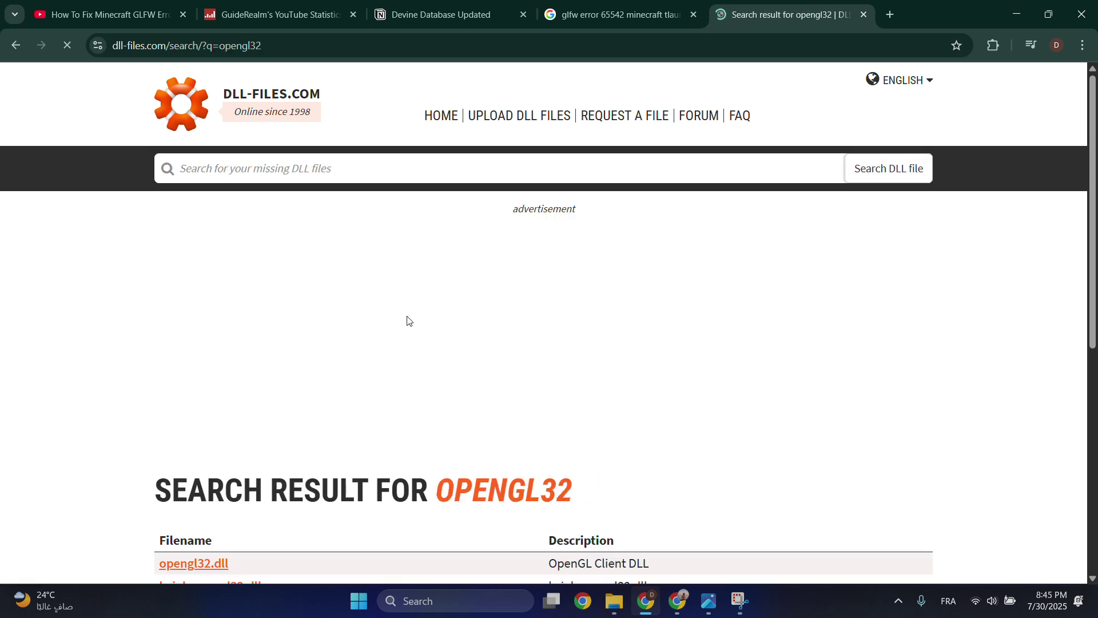
scroll(421, 408, "down", 2)
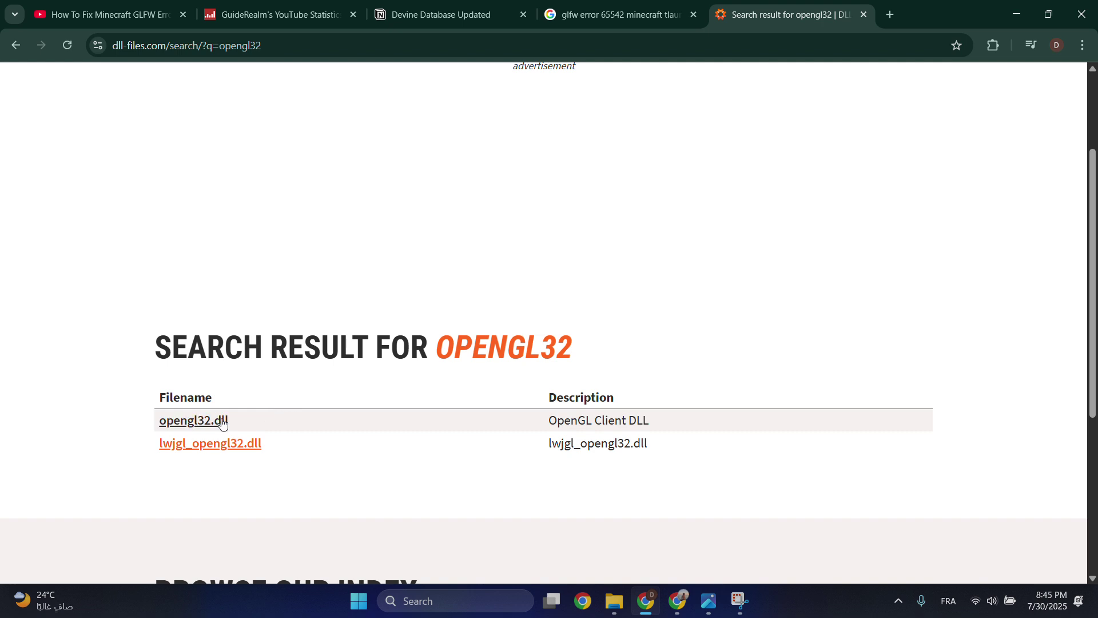
Open the opengl32.dll page, dismiss the ad, and download 64-bit version 10.0.17134.1
left_click(183, 421)
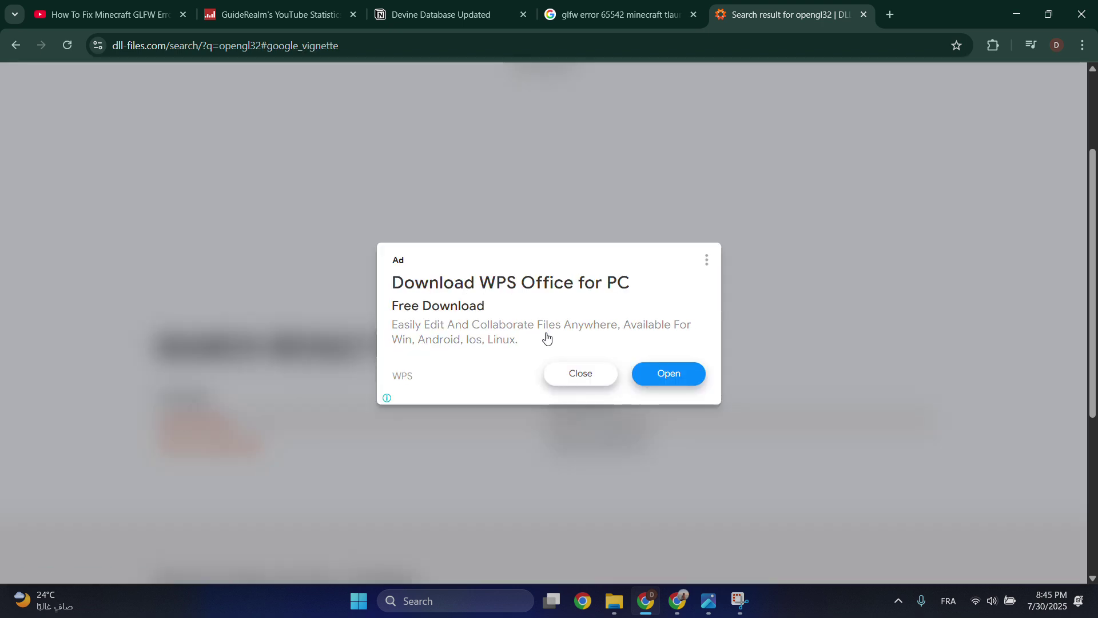
left_click(590, 383)
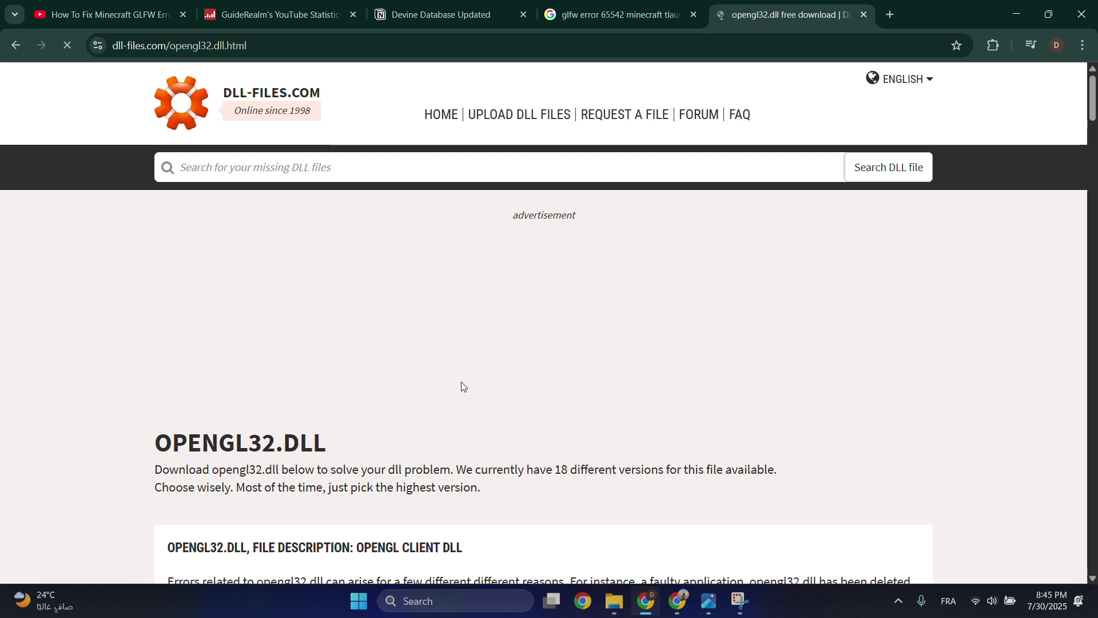
scroll(461, 385, "down", 3)
scroll(461, 386, "down", 5)
scroll(461, 386, "down", 1)
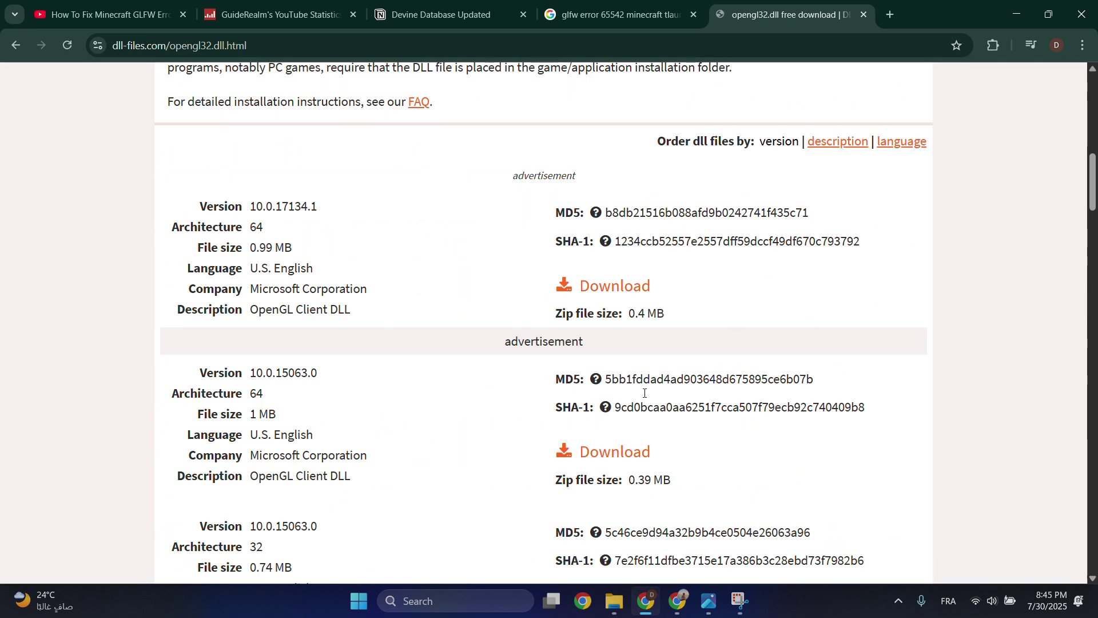
scroll(377, 390, "down", 1)
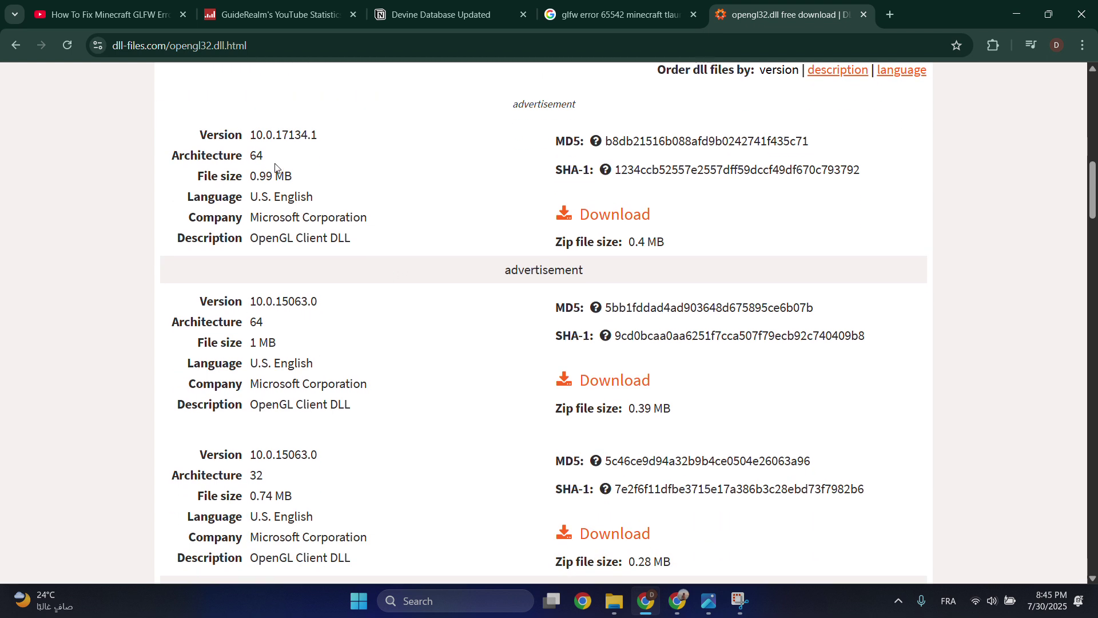
left_click_drag(275, 159, 227, 155)
double_click(227, 156)
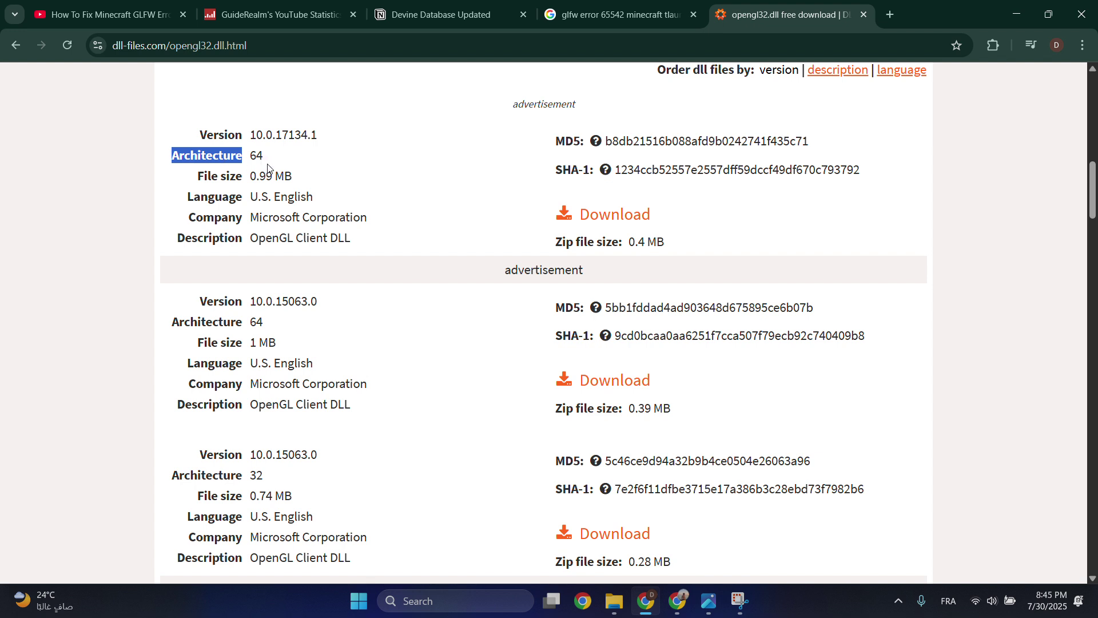
left_click(605, 217)
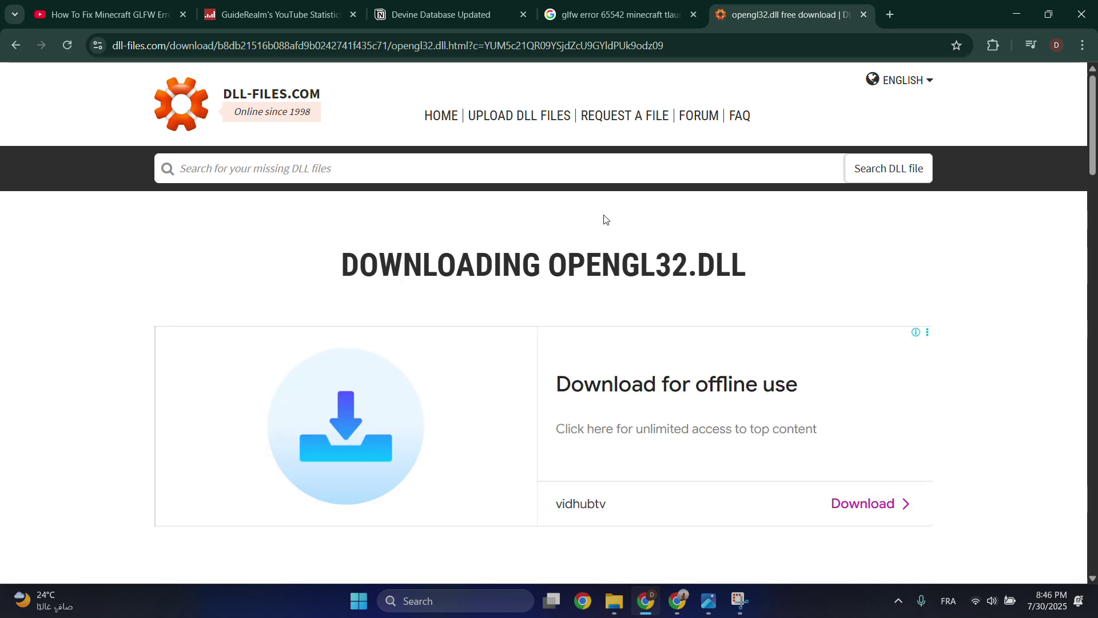
scroll(696, 335, "down", 1)
scroll(694, 336, "down", 1)
scroll(694, 336, "down", 2)
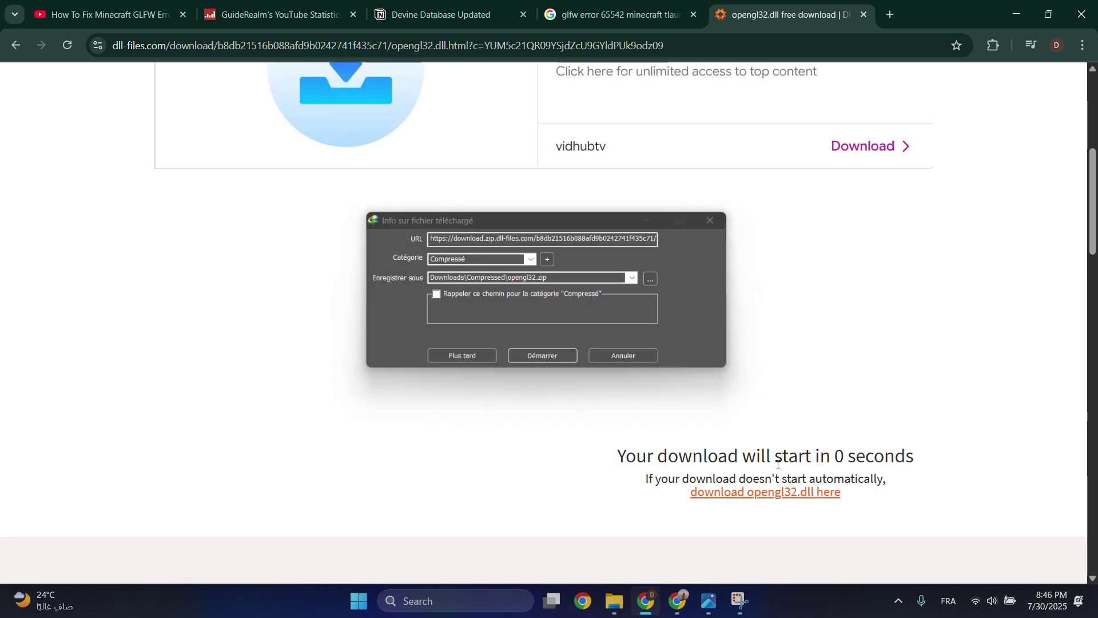
Download opengl32.zip into a newly created Compressed folder, open it, and copy opengl32.dll
left_click(525, 361)
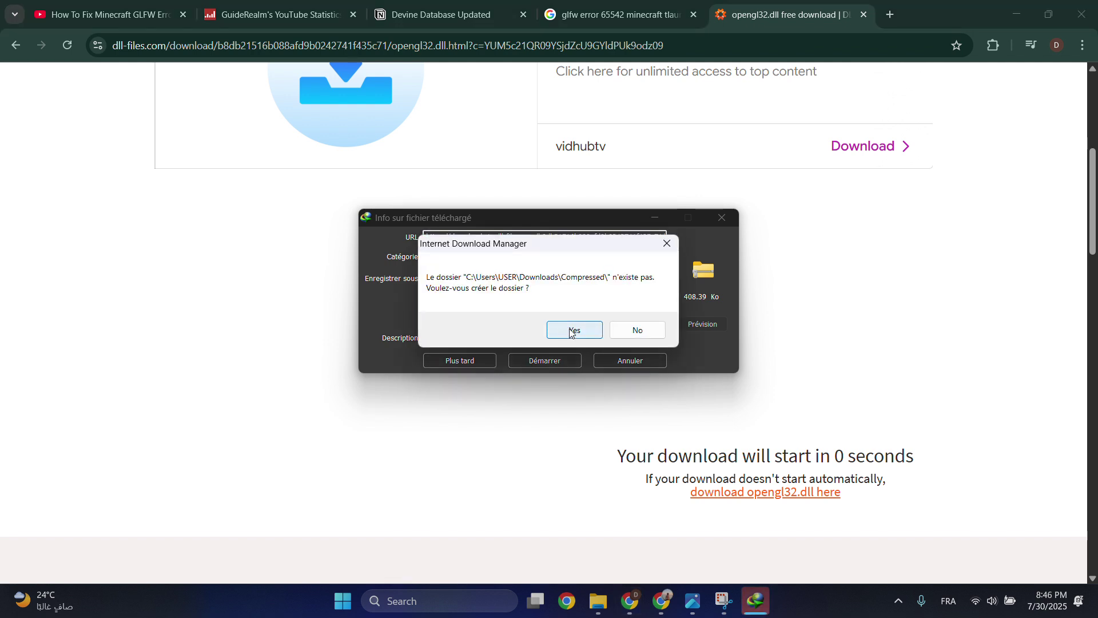
left_click(571, 332)
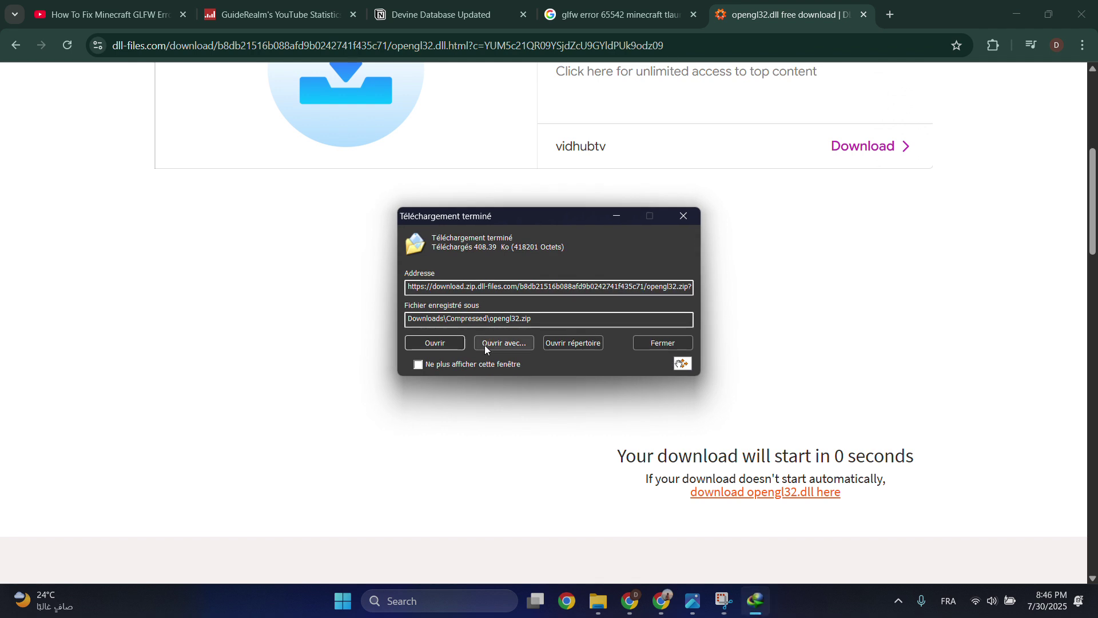
left_click(435, 344)
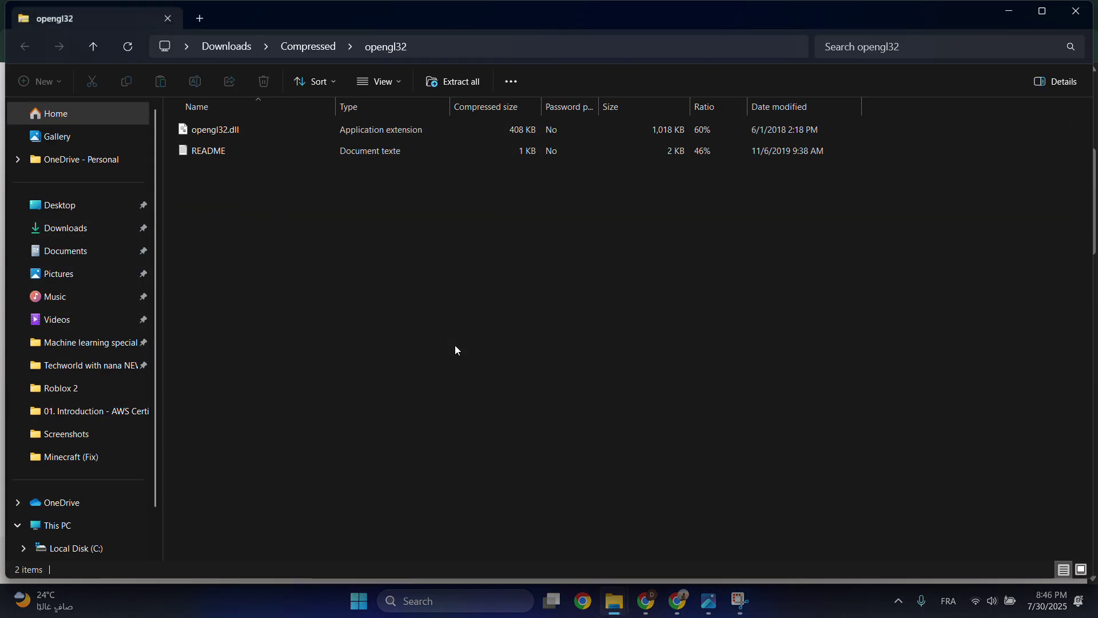
left_click(226, 127)
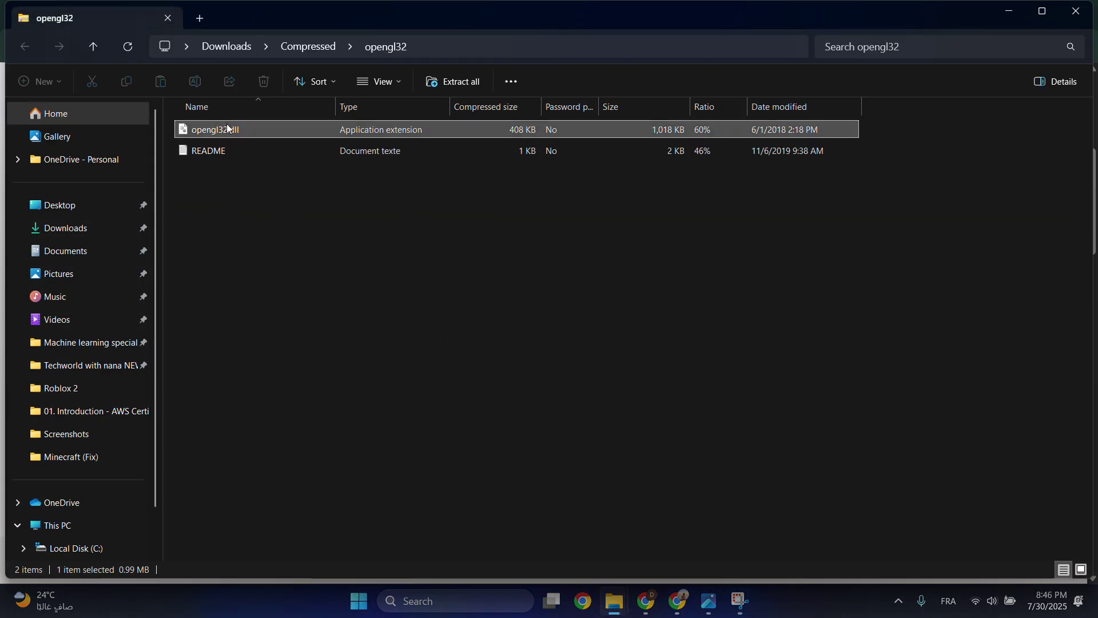
right_click(229, 129)
left_click(265, 176)
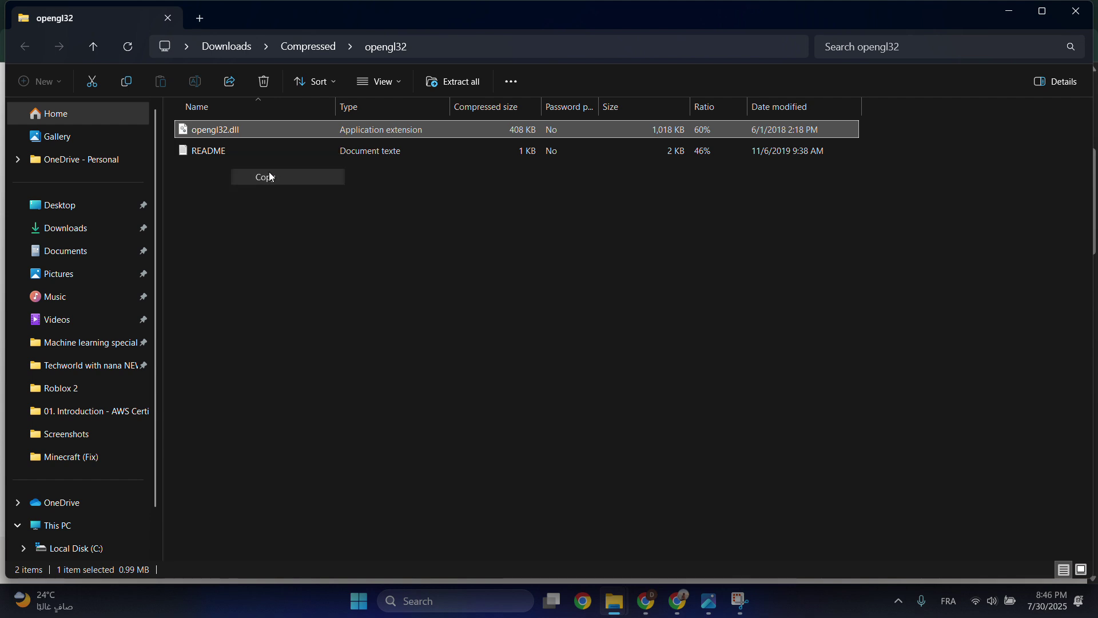
Go to C:\Program Files\Java\jre-1.8\bin and paste opengl32.dll there
left_click(61, 525)
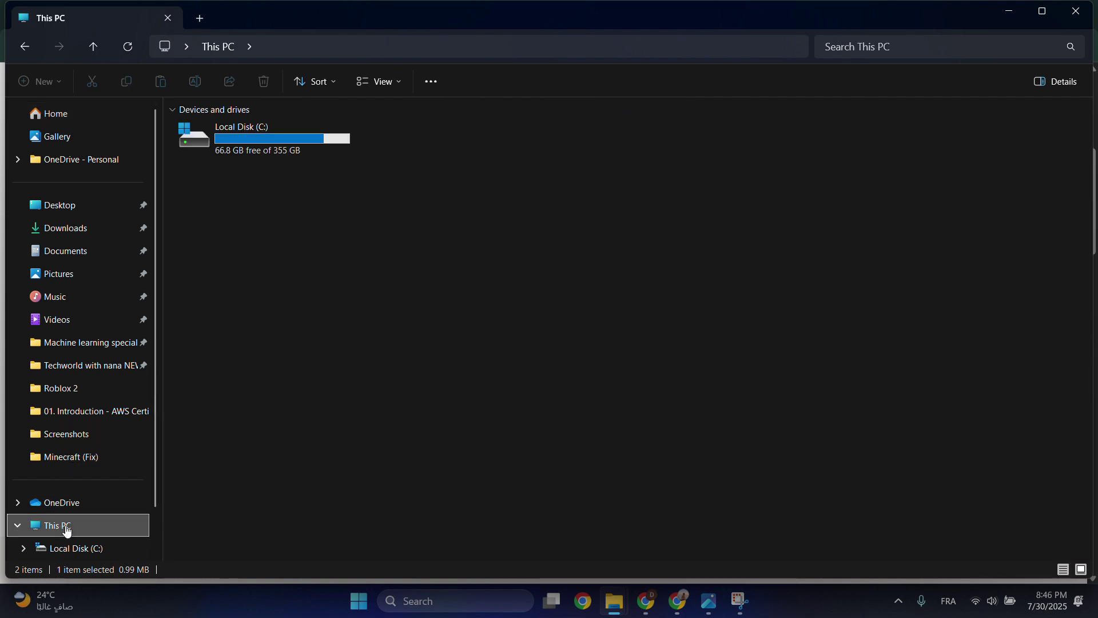
double_click(306, 151)
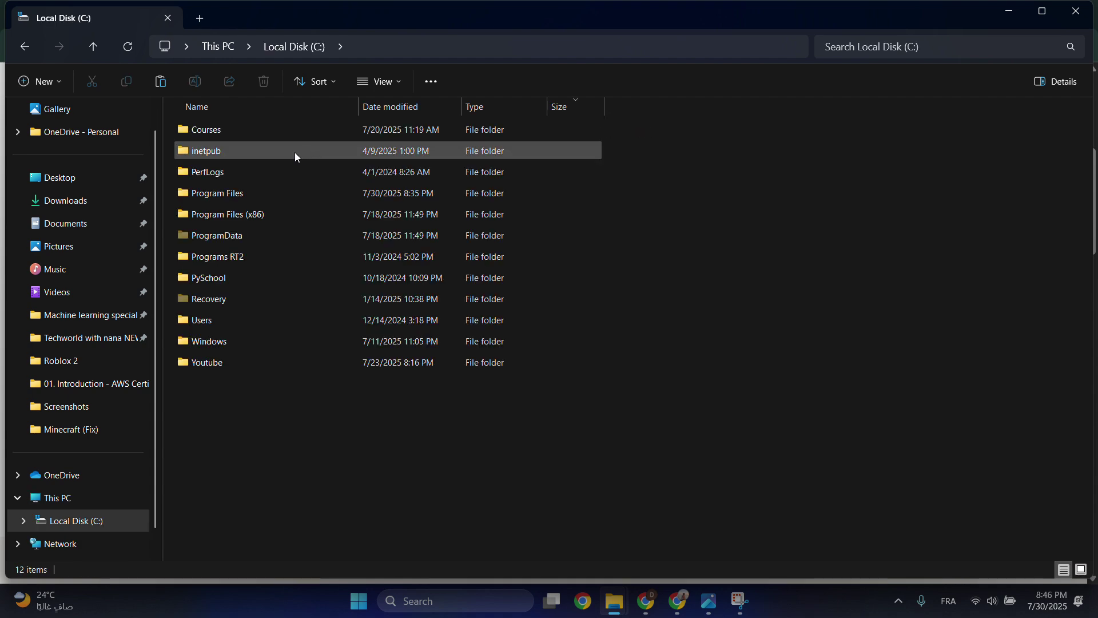
double_click(216, 191)
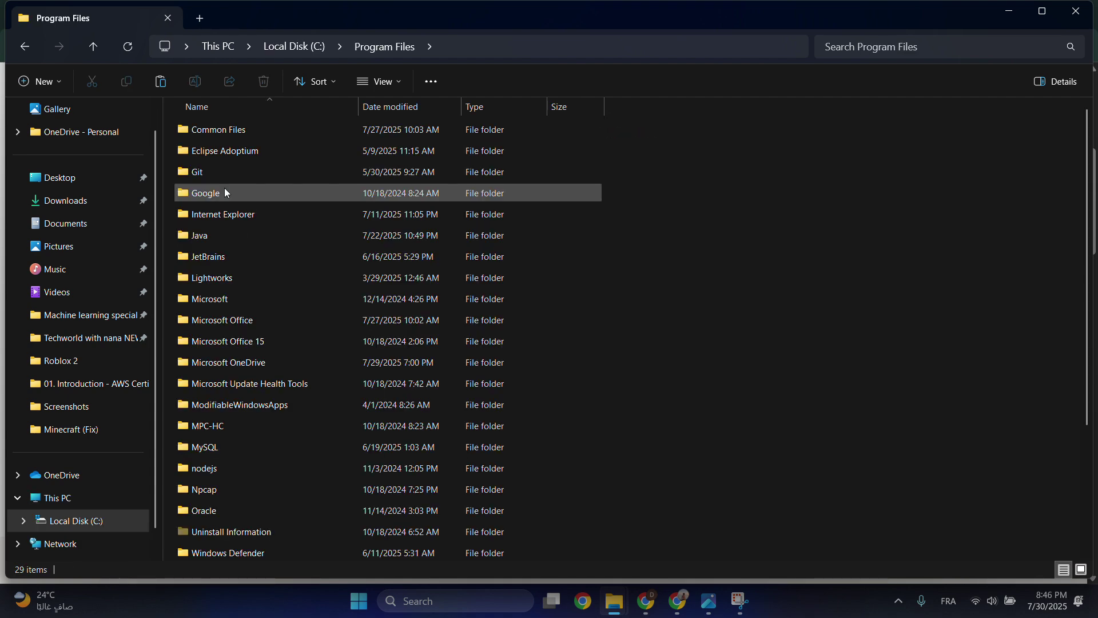
double_click(266, 233)
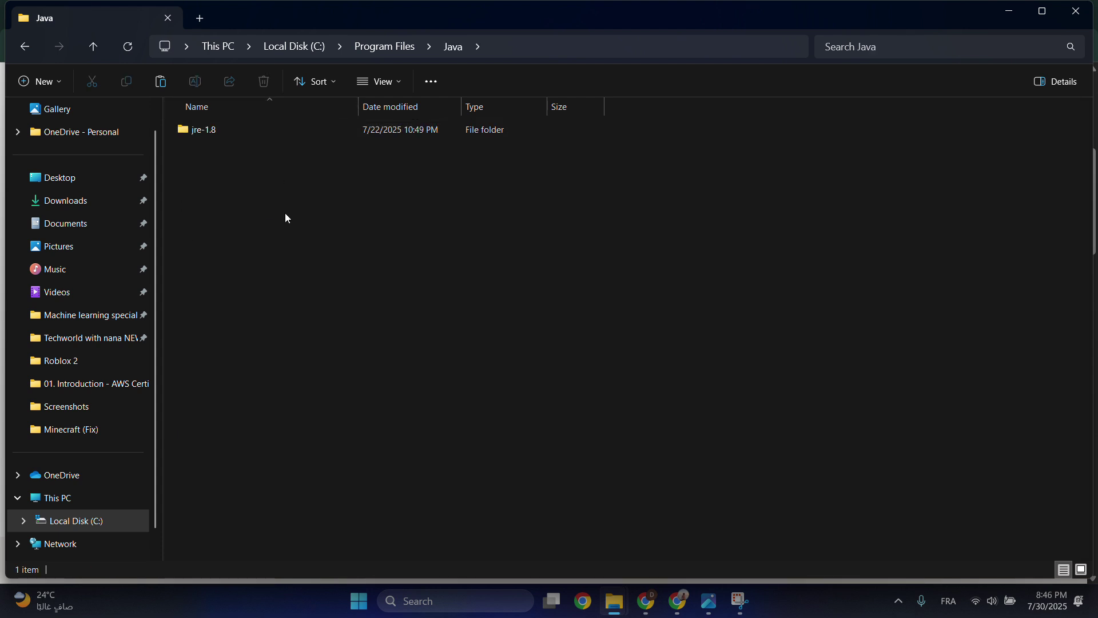
double_click(277, 129)
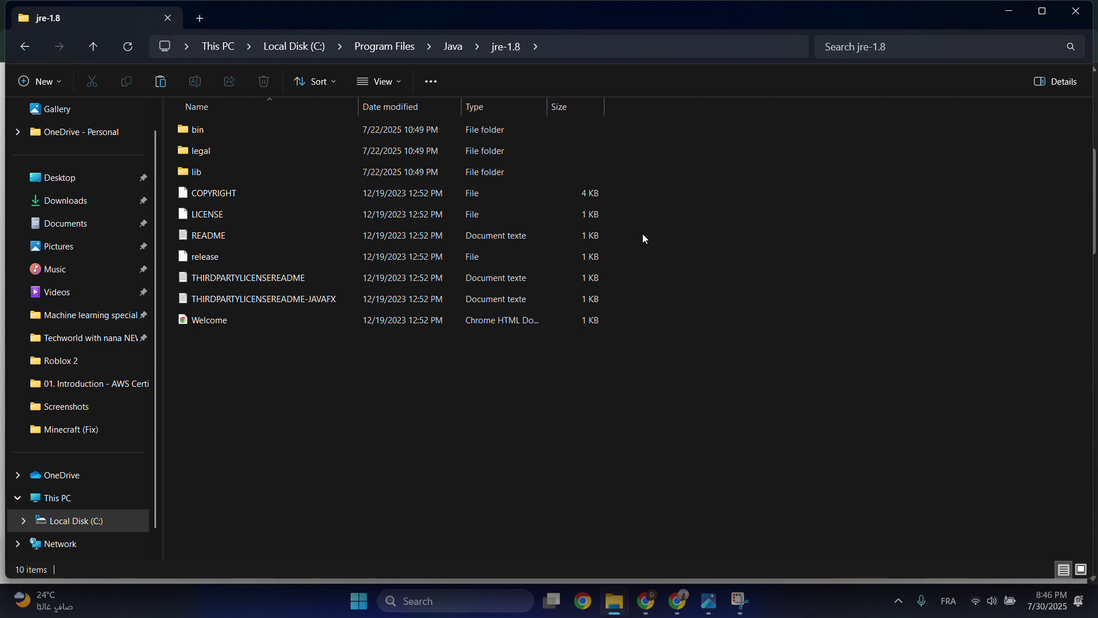
double_click(379, 131)
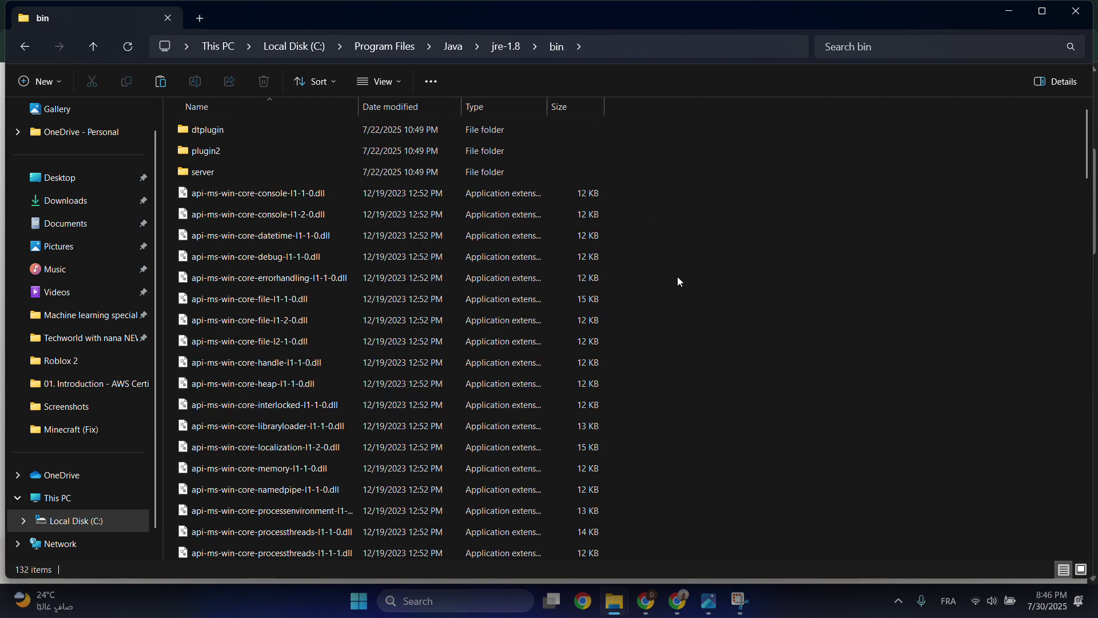
key("ctrl+v")
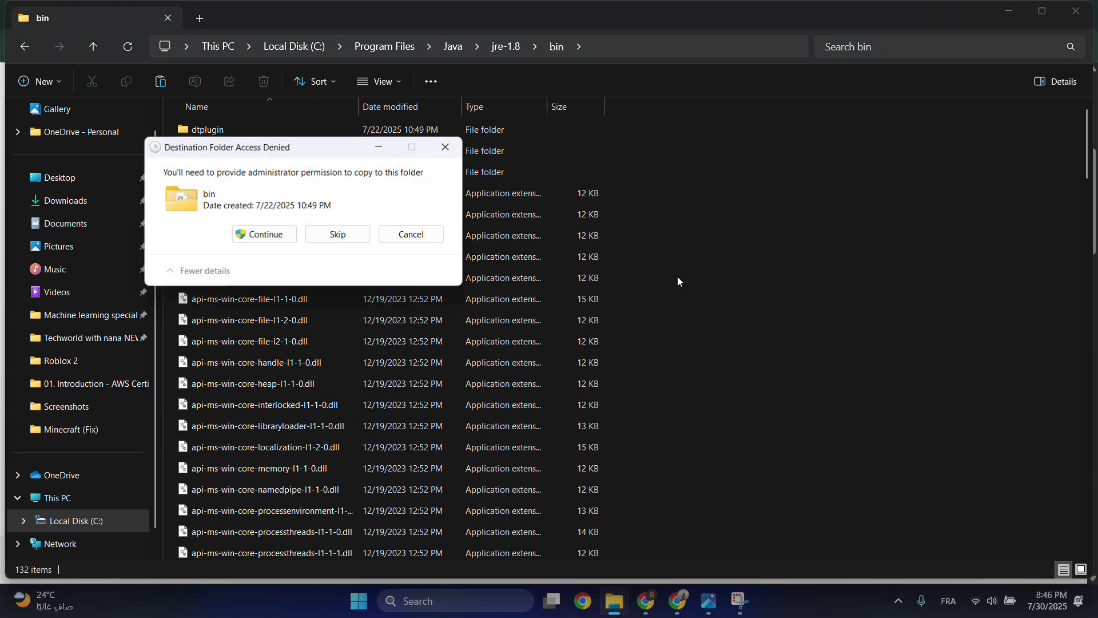
Grant administrator access with Continue so opengl32.dll copies into the bin folder
left_click(275, 238)
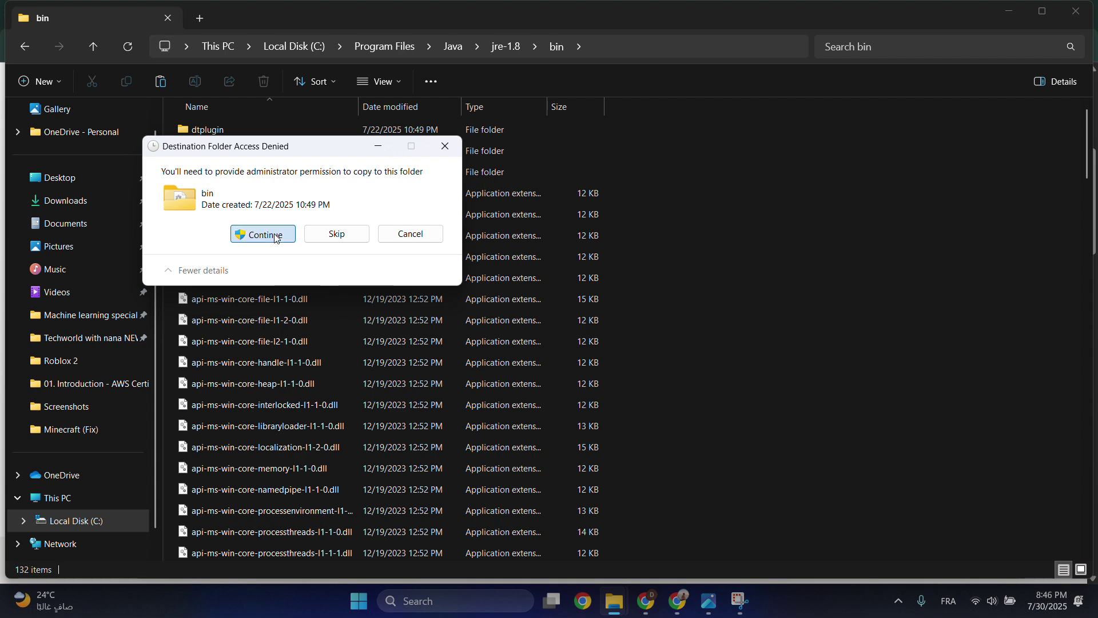